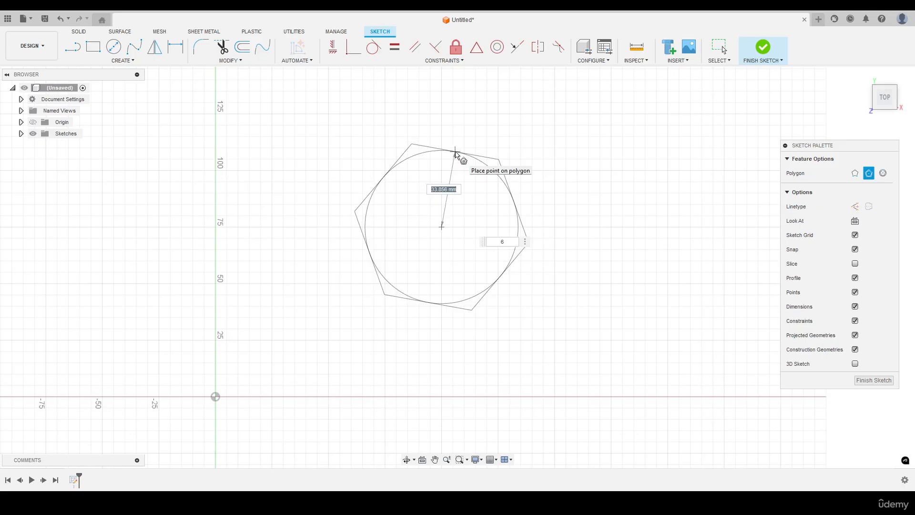
Finish the circumscribed polygon with a 50 mm radius and 8 sides, with its upper edge roughly horizontal.
{"action": "type", "text": "50"}
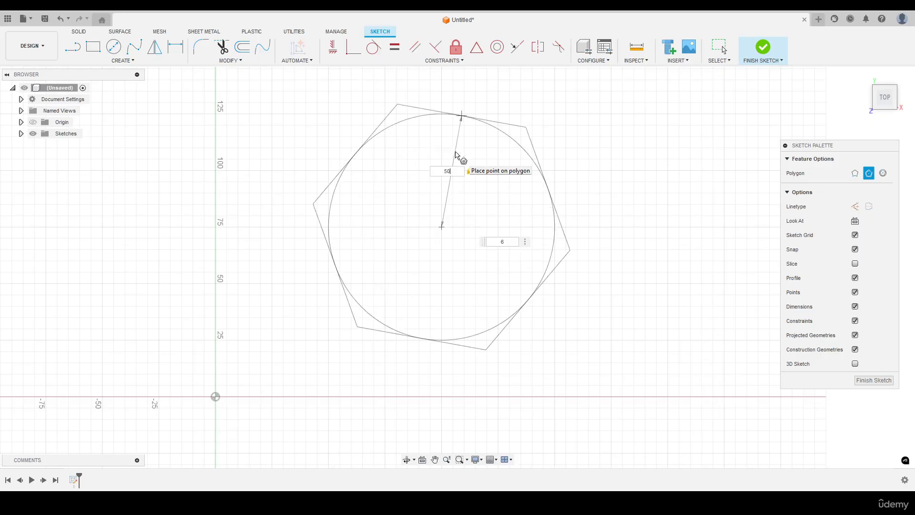
{"action": "key", "text": "Tab"}
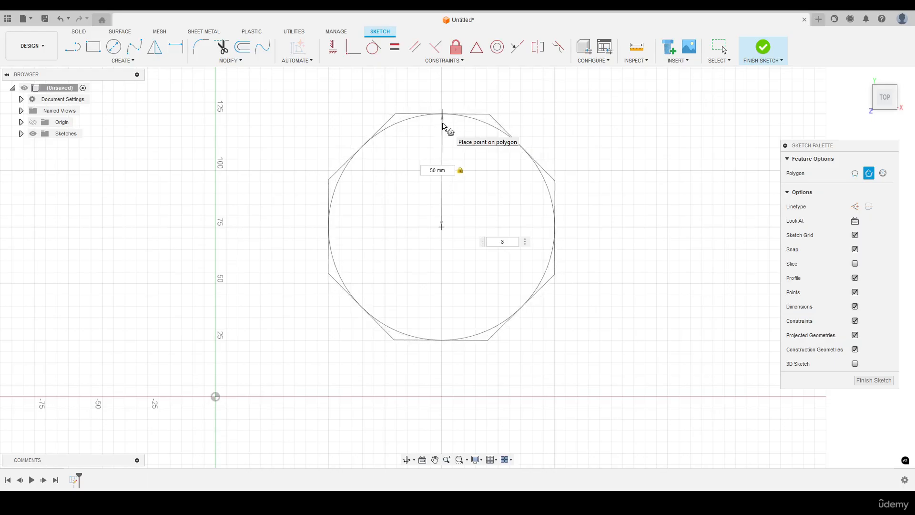
{"action": "left_click", "coordinate": [443, 125]}
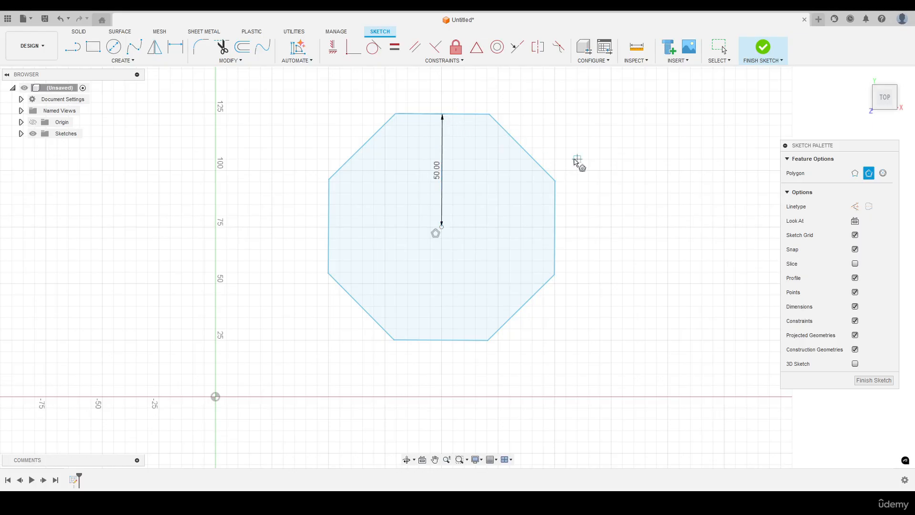
{"action": "middle_click_drag", "start_coordinate": [578, 161], "coordinate": [513, 152]}
{"action": "left_click", "coordinate": [543, 247]}
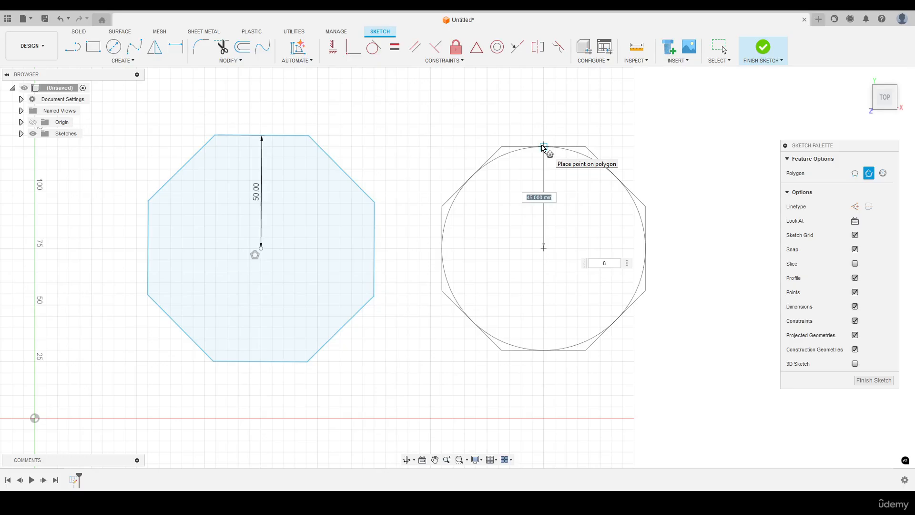
{"action": "key", "text": "Escape"}
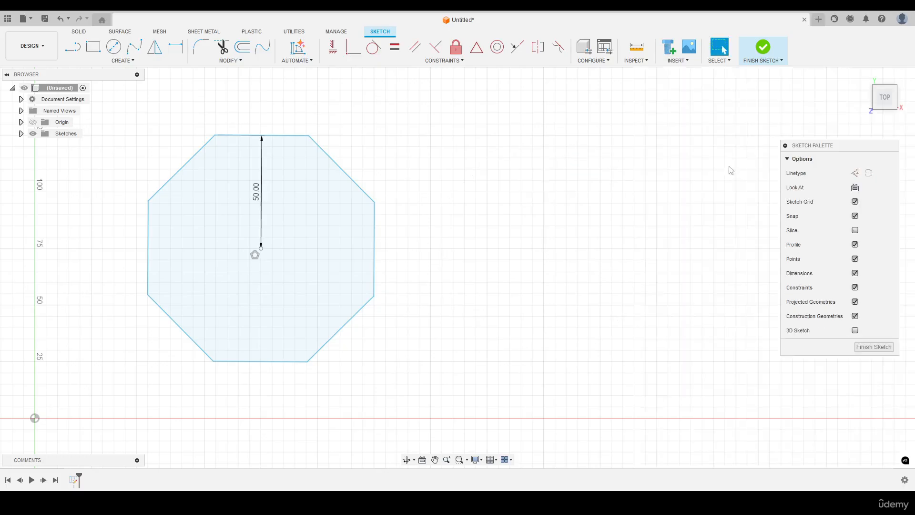
Draw an inscribed polygon with a 50 mm radius and 8 sides beside the first octagon, and shift it slightly by its upper vertex.
{"action": "left_click", "coordinate": [123, 60]}
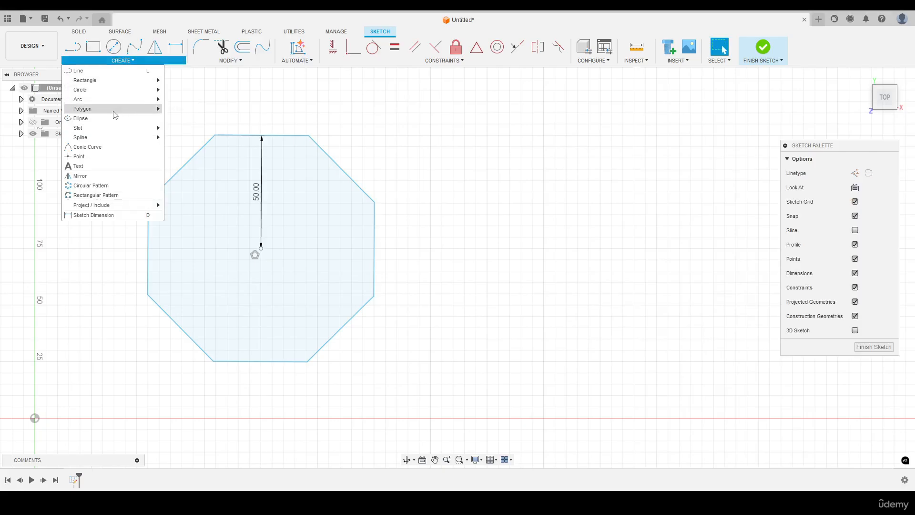
{"action": "mouse_move", "coordinate": [113, 109]}
{"action": "left_click", "coordinate": [208, 122]}
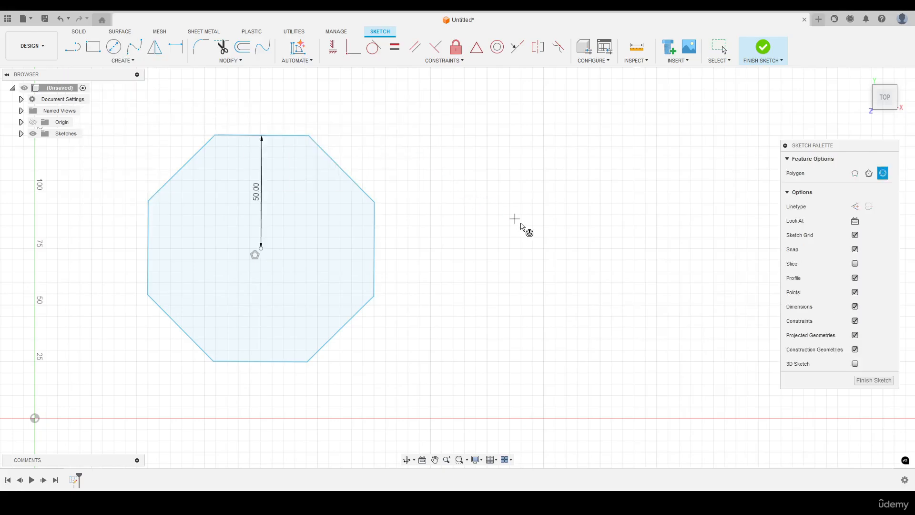
{"action": "left_click", "coordinate": [544, 248]}
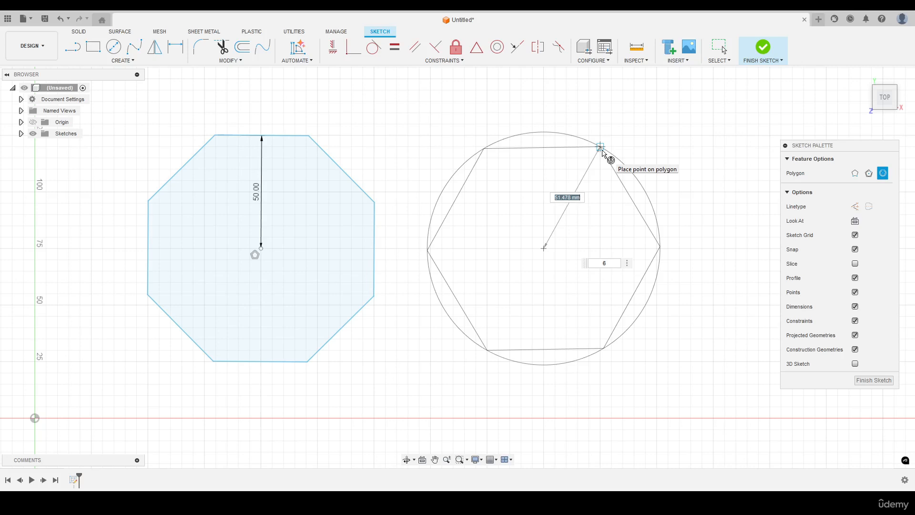
{"action": "type", "text": "50"}
{"action": "key", "text": "Tab"}
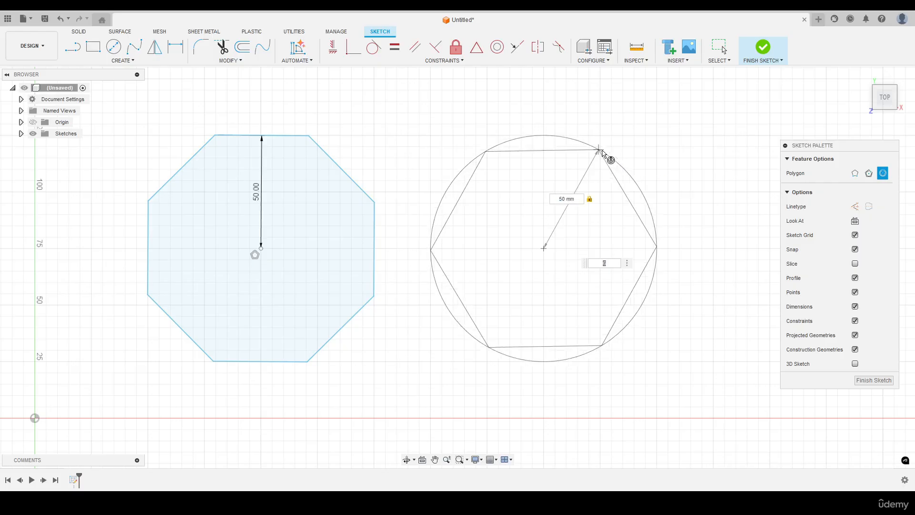
{"action": "type", "text": "8"}
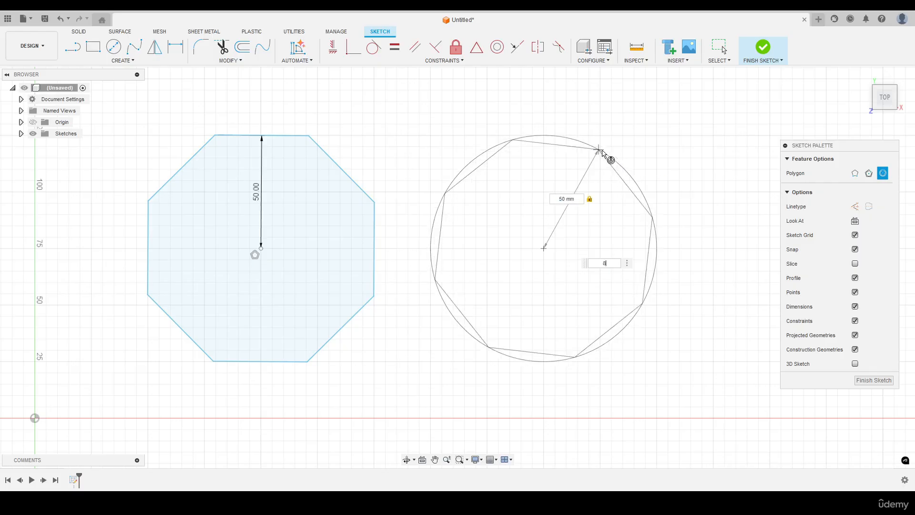
{"action": "key", "text": "Return"}
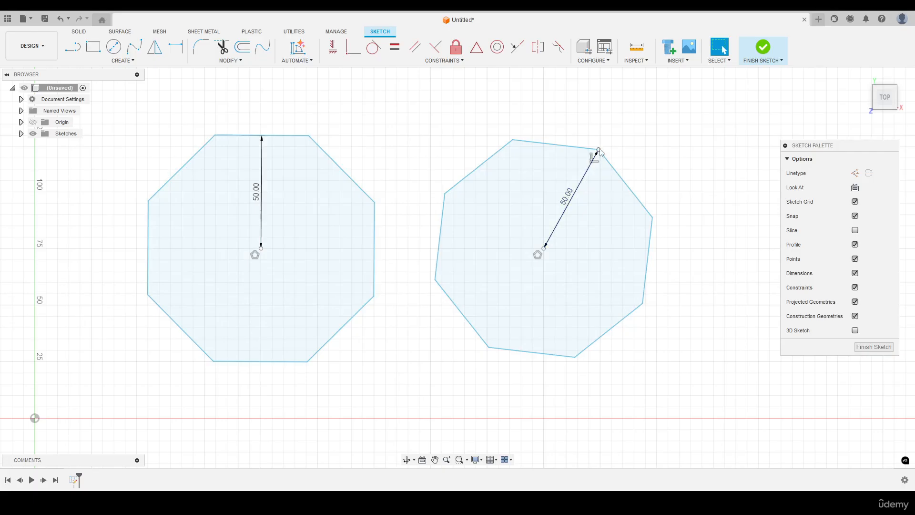
{"action": "left_click_drag", "start_coordinate": [599, 149], "coordinate": [588, 147]}
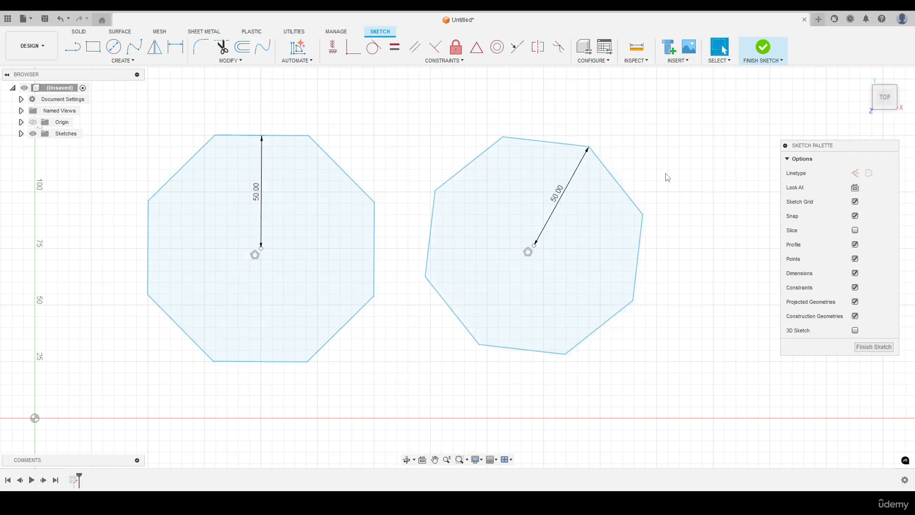
Draw an edge polygon with 8 sides beside the inscribed one, using a 40 mm edge at 30 degrees.
{"action": "left_click", "coordinate": [129, 61]}
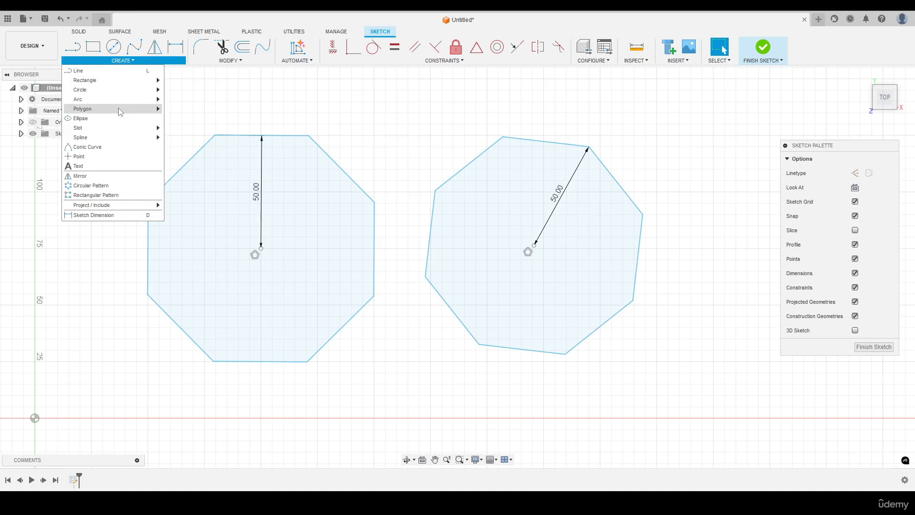
{"action": "mouse_move", "coordinate": [120, 110]}
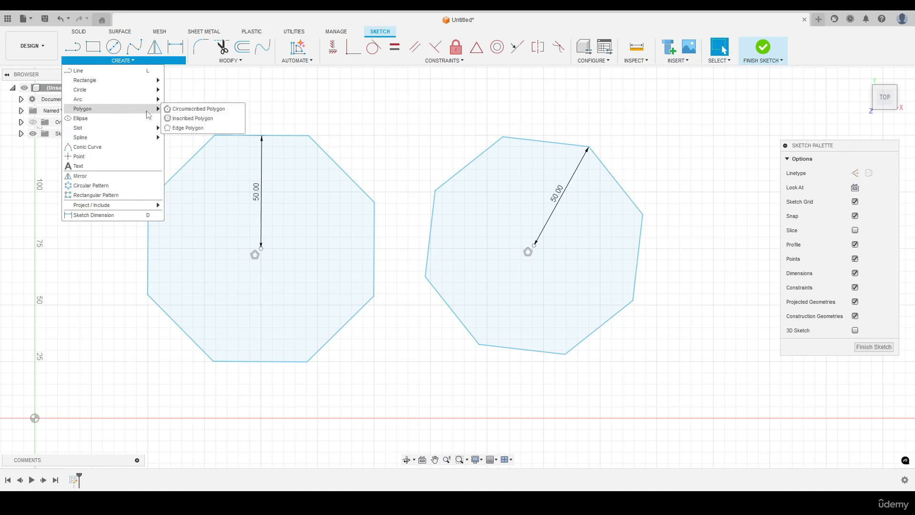
{"action": "left_click", "coordinate": [205, 128]}
{"action": "scroll", "coordinate": [619, 201], "scroll_direction": "down", "scroll_amount": 2}
{"action": "middle_click_drag", "start_coordinate": [710, 208], "coordinate": [510, 212]}
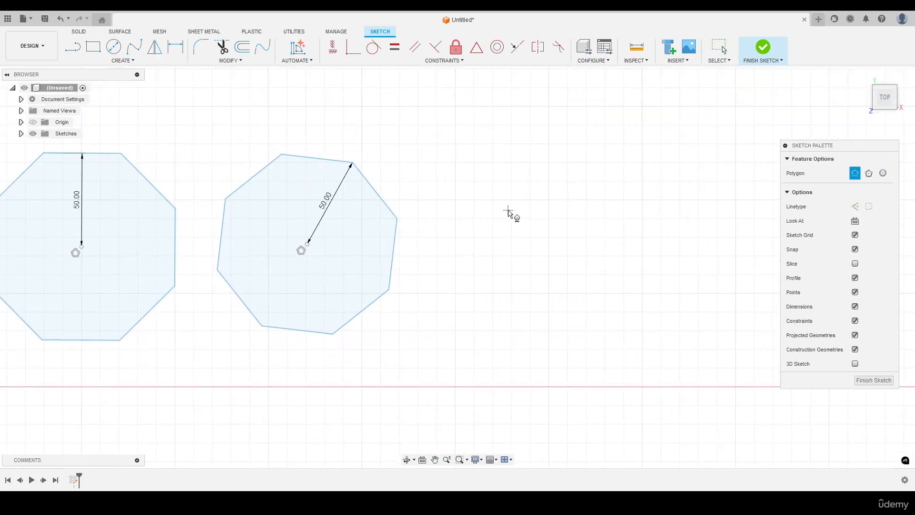
{"action": "left_click", "coordinate": [549, 237]}
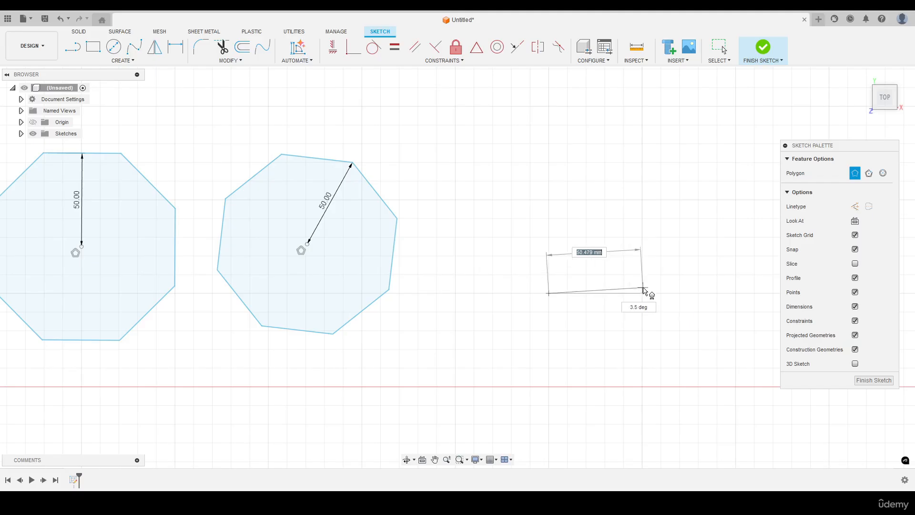
{"action": "type", "text": "40"}
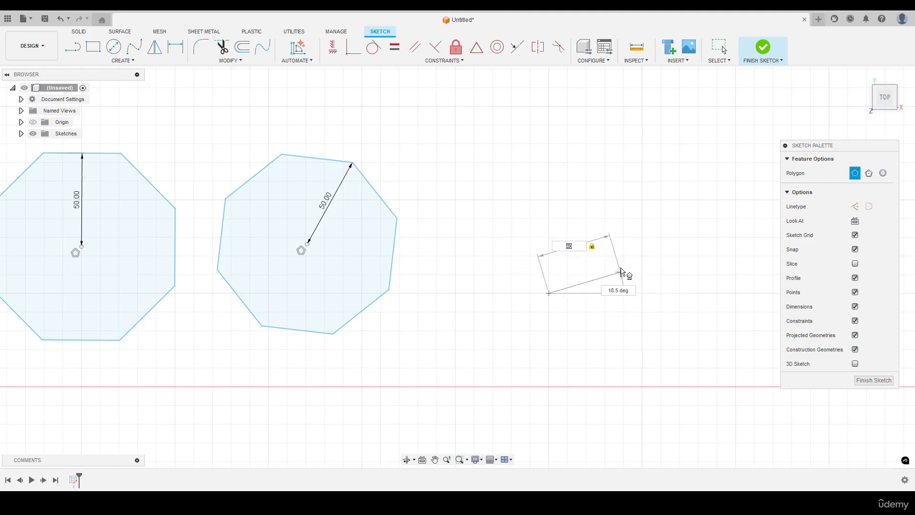
{"action": "key", "text": "Tab"}
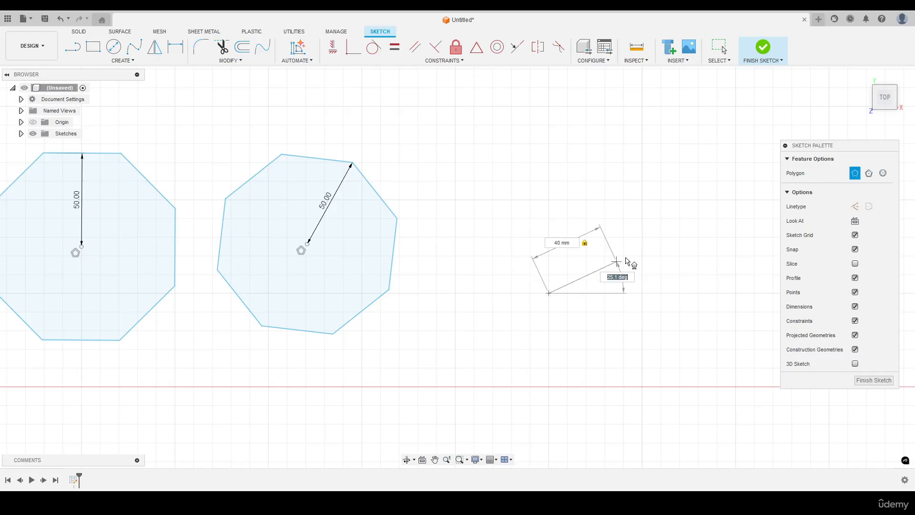
{"action": "type", "text": "30"}
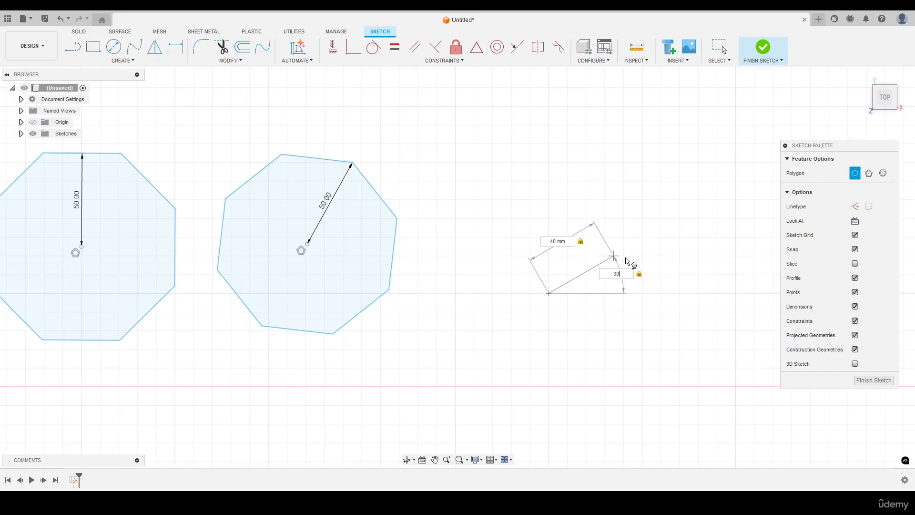
{"action": "key", "text": "Tab"}
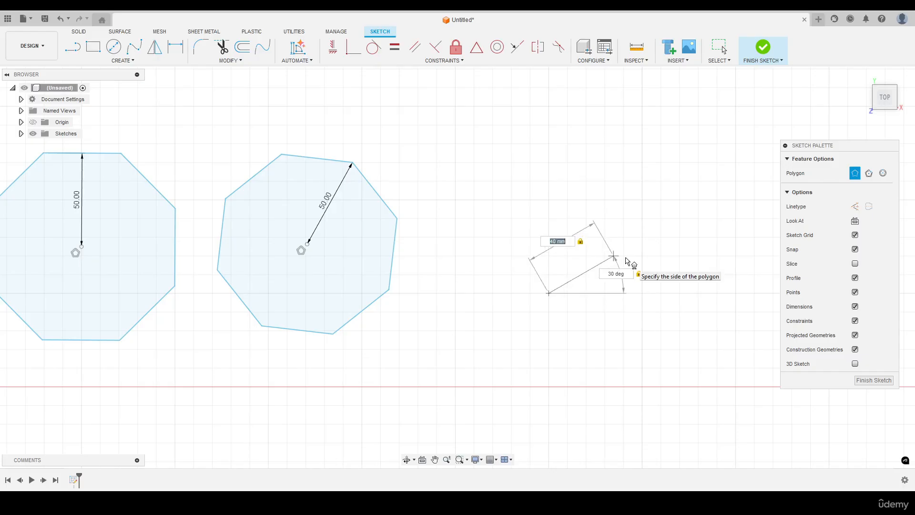
{"action": "key", "text": "Return"}
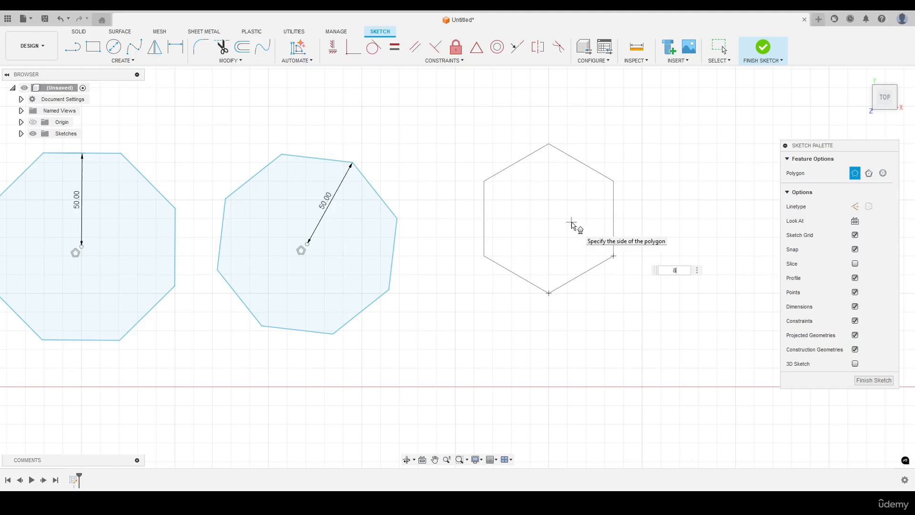
{"action": "left_click", "coordinate": [572, 223]}
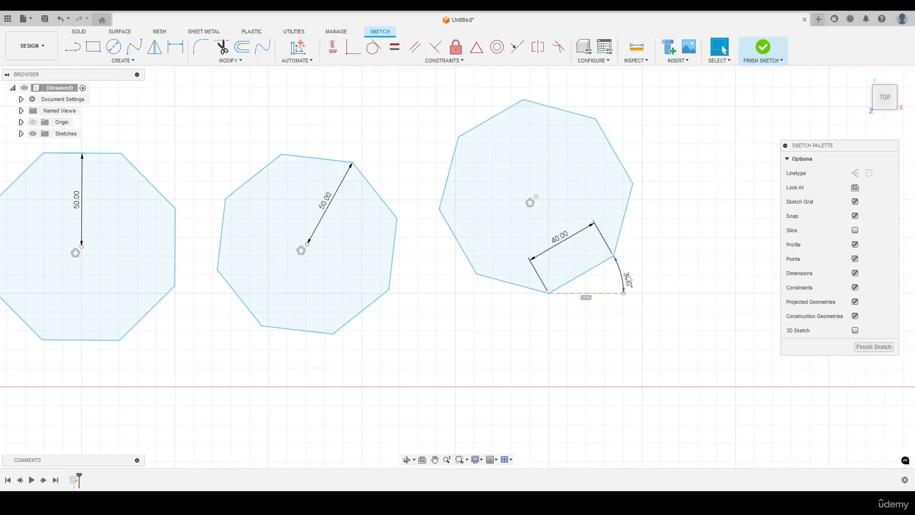
Set the edge polygon's side length to 25 mm and its angle to 15 degrees.
{"action": "middle_click_drag", "start_coordinate": [576, 253], "coordinate": [636, 275]}
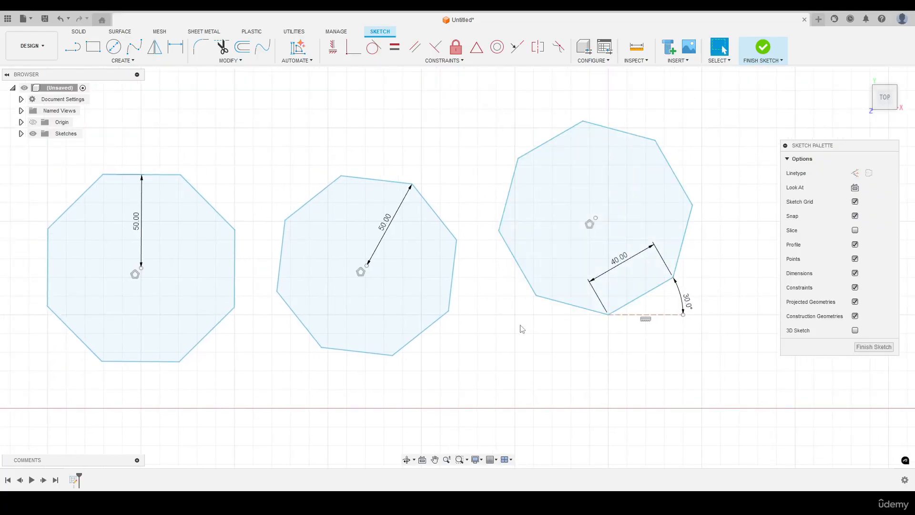
{"action": "middle_click_drag", "start_coordinate": [520, 327], "coordinate": [538, 315]}
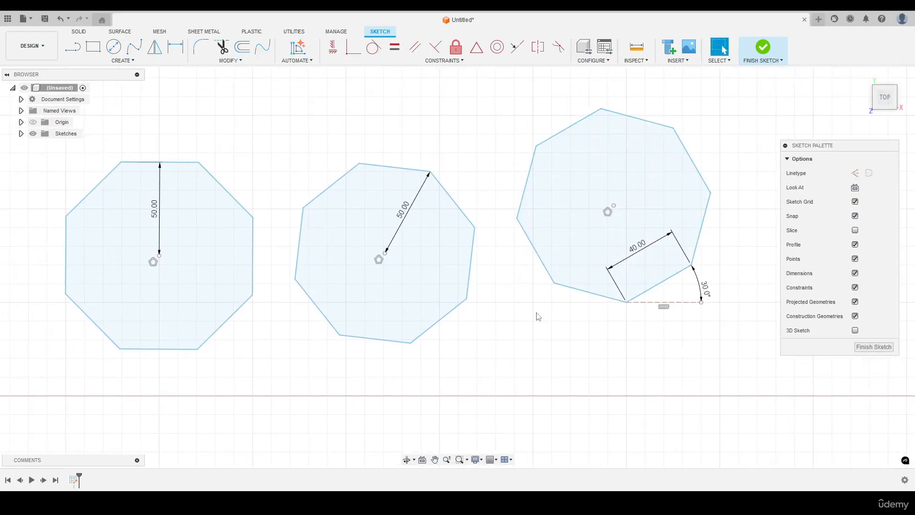
{"action": "double_click", "coordinate": [639, 249]}
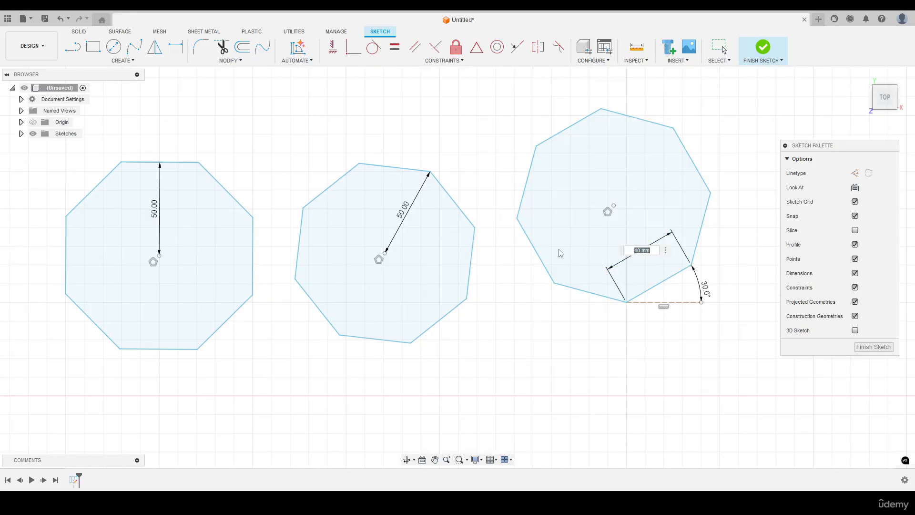
{"action": "type", "text": "25"}
{"action": "key", "text": "Return"}
{"action": "double_click", "coordinate": [707, 287]}
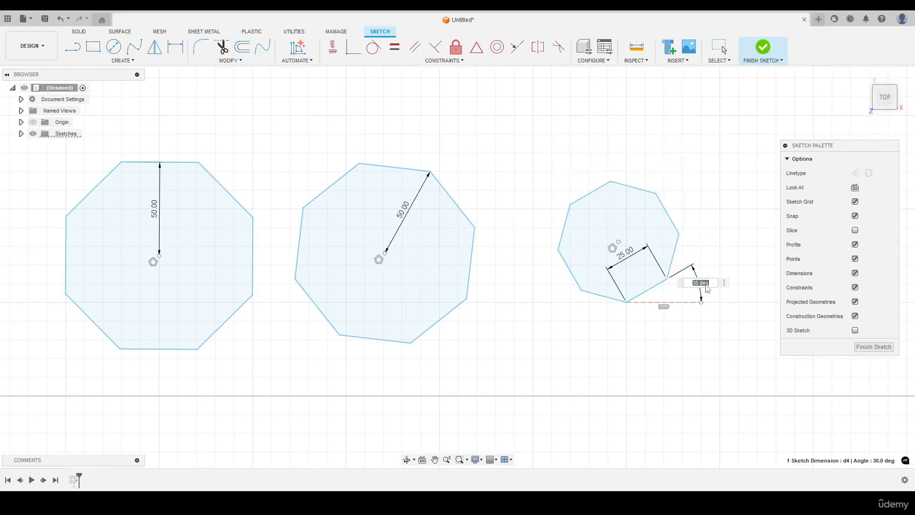
{"action": "type", "text": "15"}
{"action": "key", "text": "Return"}
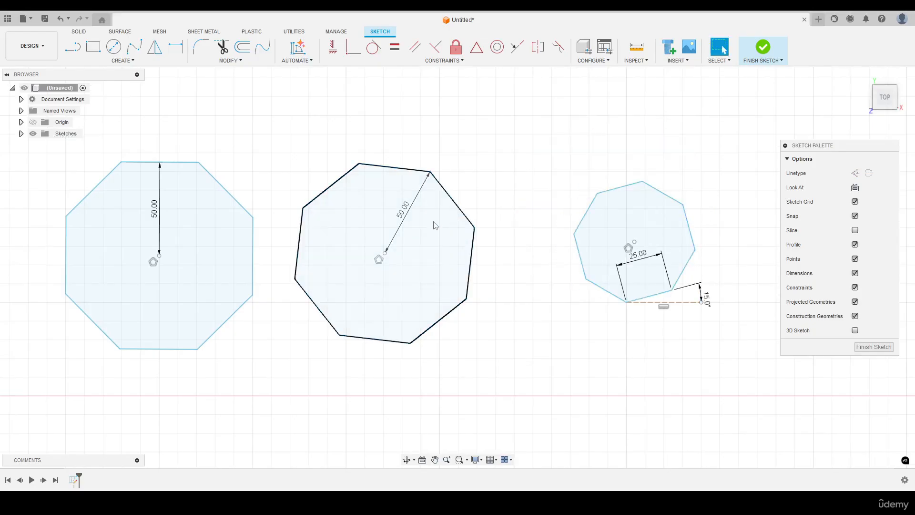
Set the inscribed polygon's radius to 25 mm and the circumscribed polygon's radius to 75 mm.
{"action": "double_click", "coordinate": [403, 209]}
{"action": "type", "text": "25"}
{"action": "key", "text": "Return"}
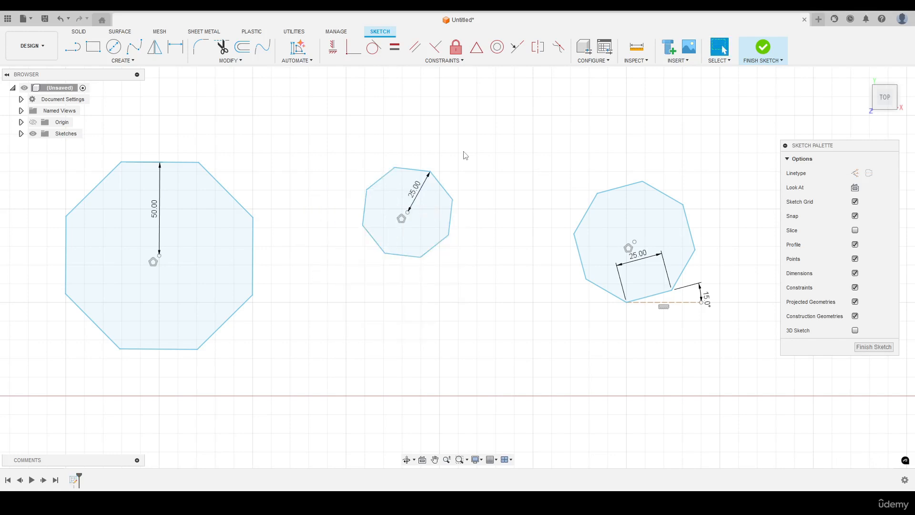
{"action": "double_click", "coordinate": [156, 210]}
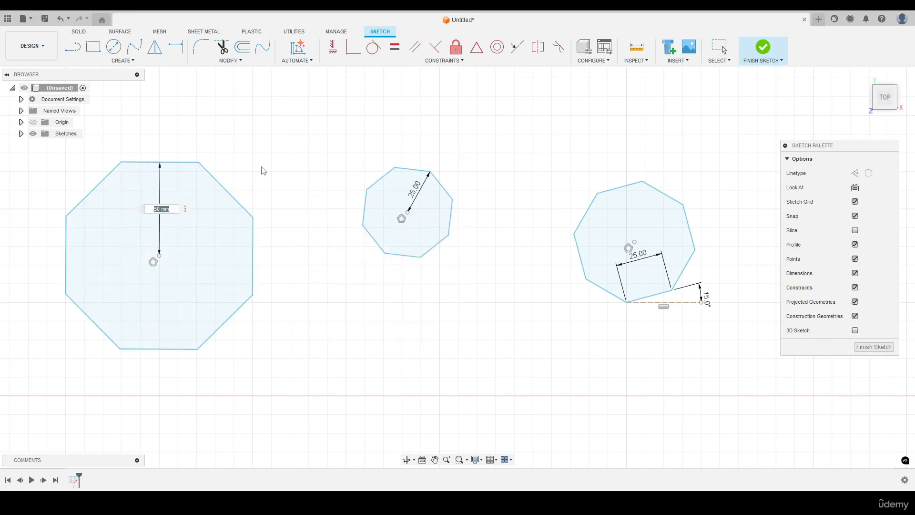
{"action": "type", "text": "75"}
{"action": "key", "text": "Return"}
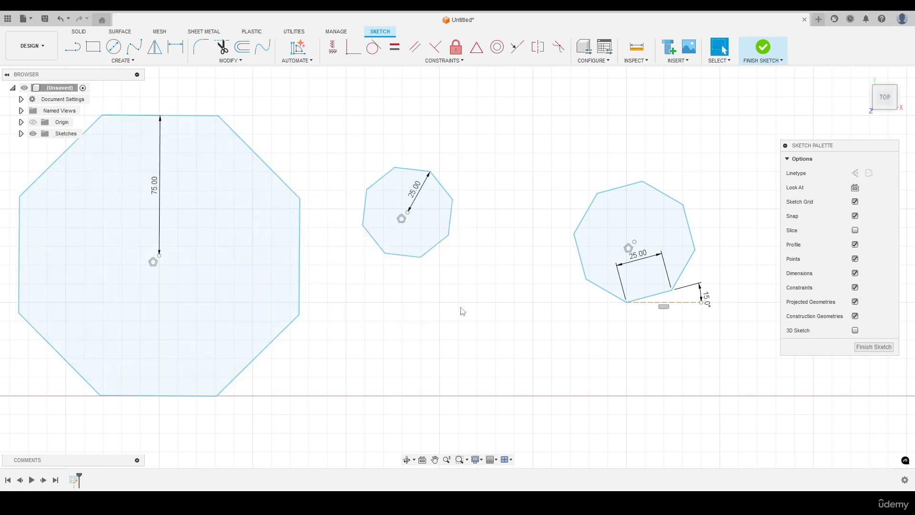
Examine the circumscribed, inscribed and edge polygons together, selecting them in turn and clearing each selection.
{"action": "scroll", "coordinate": [462, 311], "scroll_direction": "down", "scroll_amount": 2}
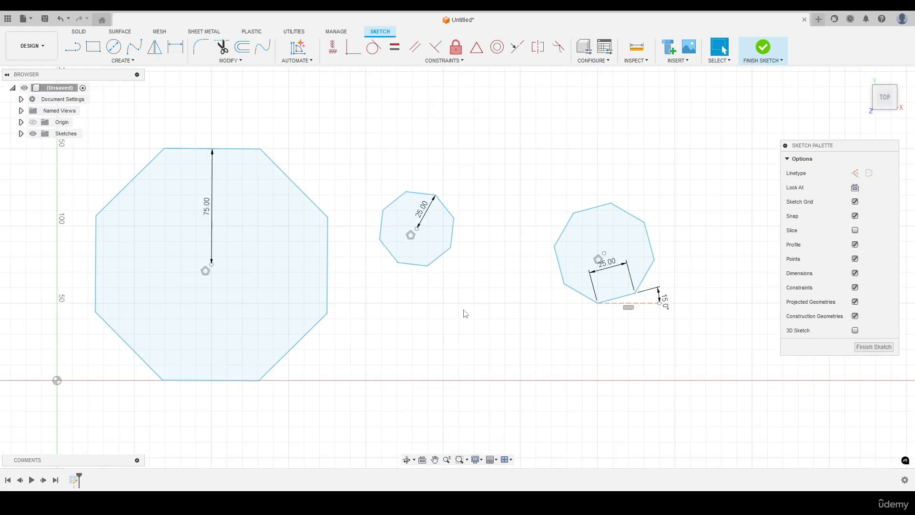
{"action": "middle_click_drag", "start_coordinate": [462, 312], "coordinate": [469, 316]}
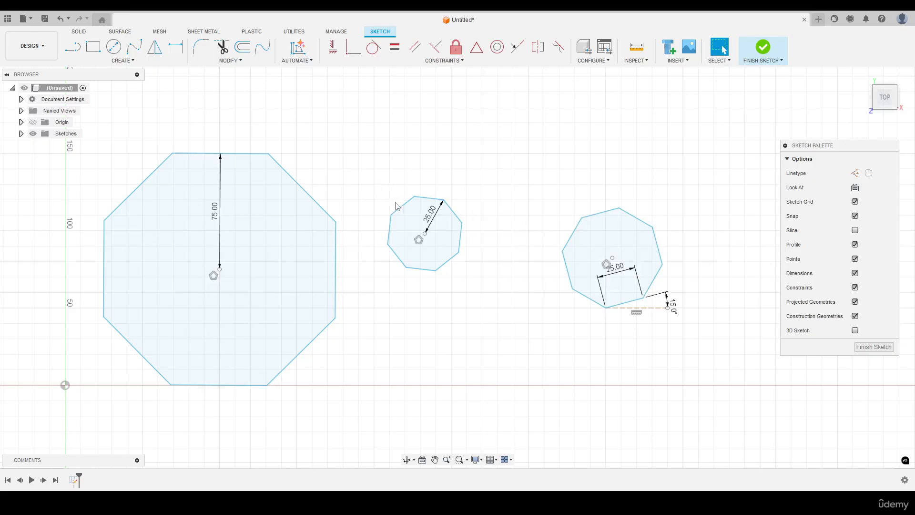
{"action": "left_click_drag", "start_coordinate": [360, 166], "coordinate": [473, 293]}
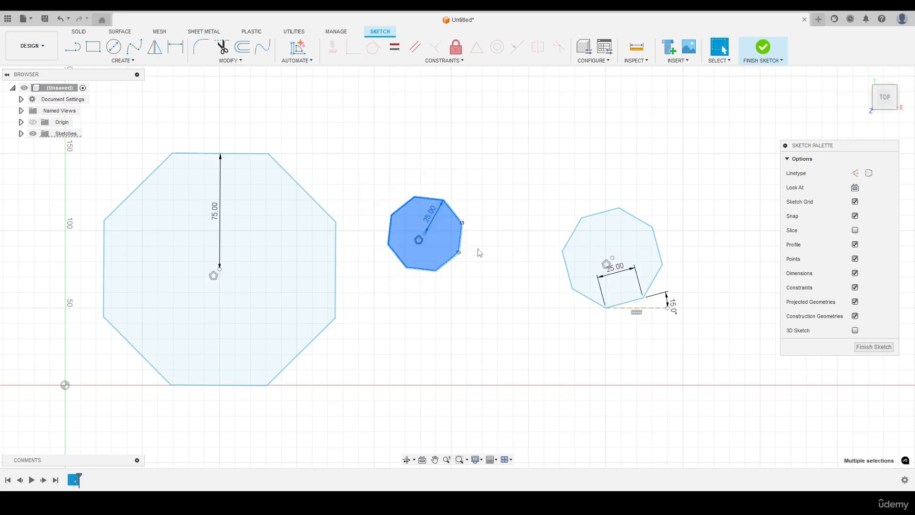
{"action": "left_click", "coordinate": [476, 207]}
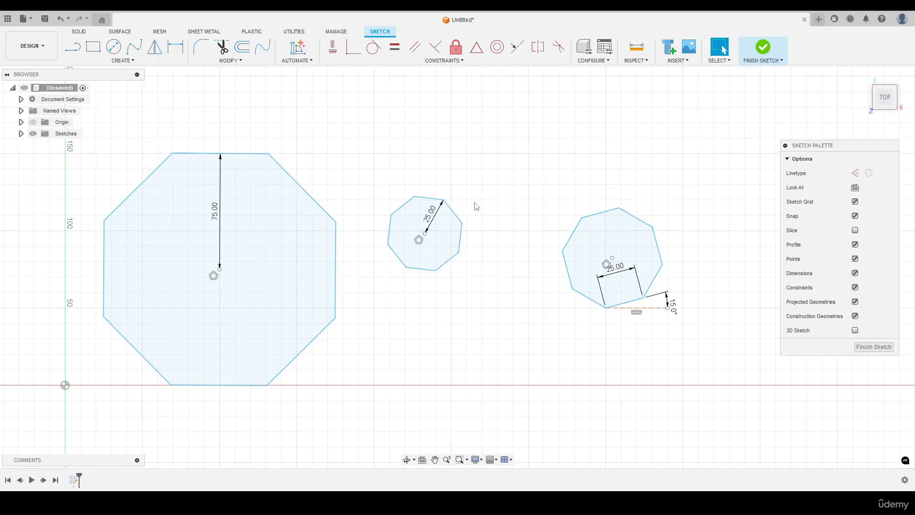
{"action": "scroll", "coordinate": [476, 206], "scroll_direction": "down", "scroll_amount": 2}
{"action": "middle_click_drag", "start_coordinate": [463, 164], "coordinate": [491, 170]}
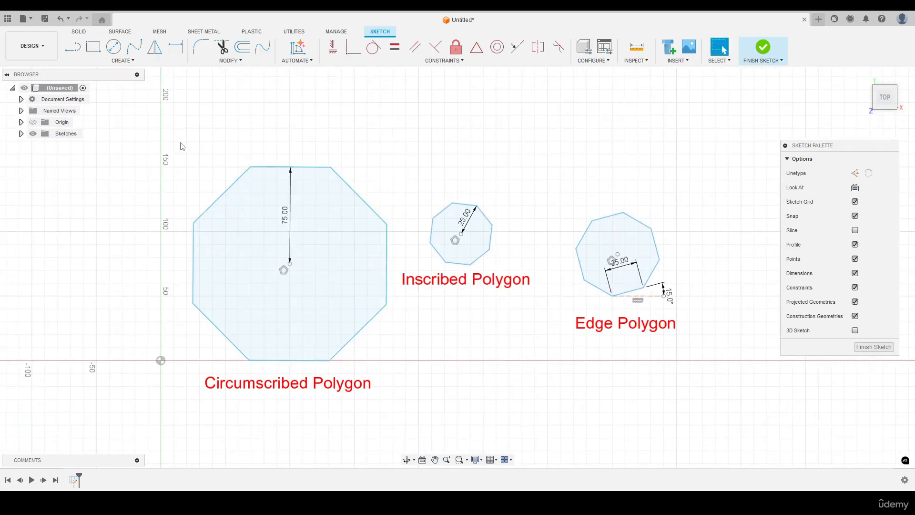
{"action": "left_click_drag", "start_coordinate": [180, 142], "coordinate": [410, 395]}
{"action": "left_click", "coordinate": [487, 347]}
{"action": "left_click_drag", "start_coordinate": [415, 178], "coordinate": [632, 313]}
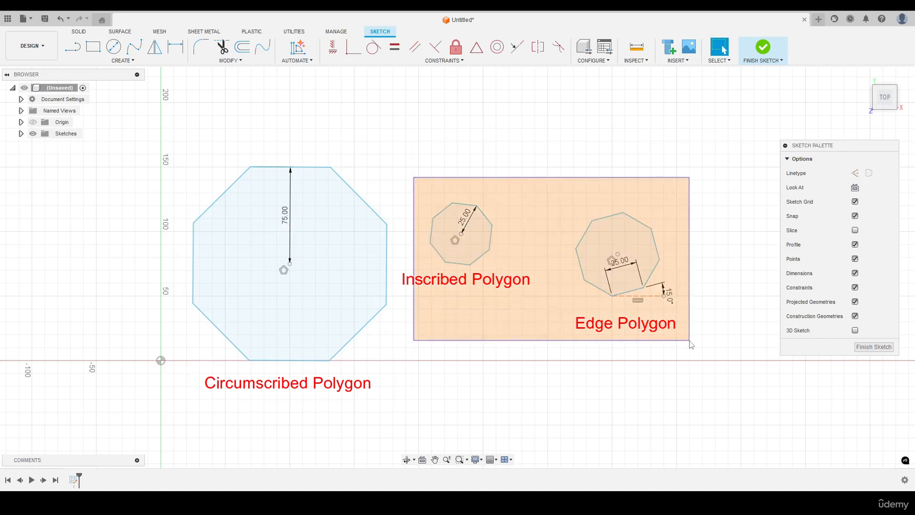
{"action": "left_click_drag", "start_coordinate": [690, 342], "coordinate": [688, 342]}
{"action": "left_click", "coordinate": [569, 344]}
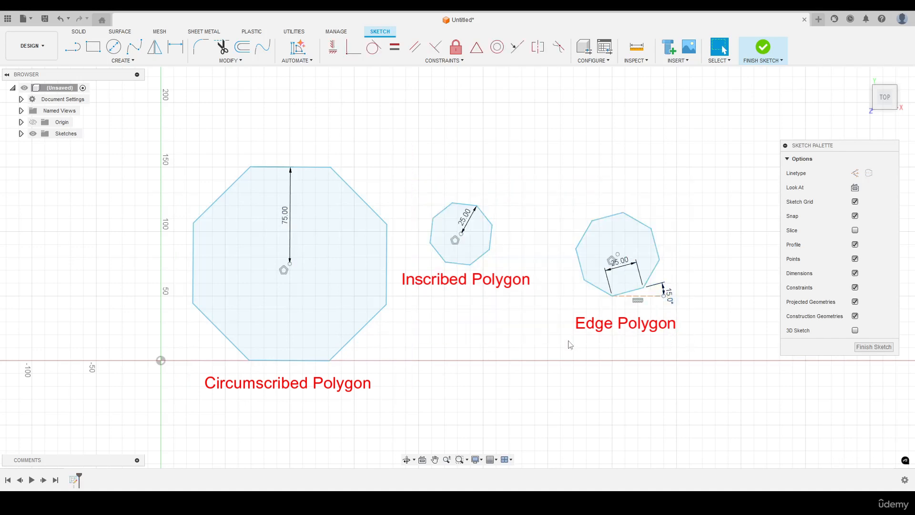